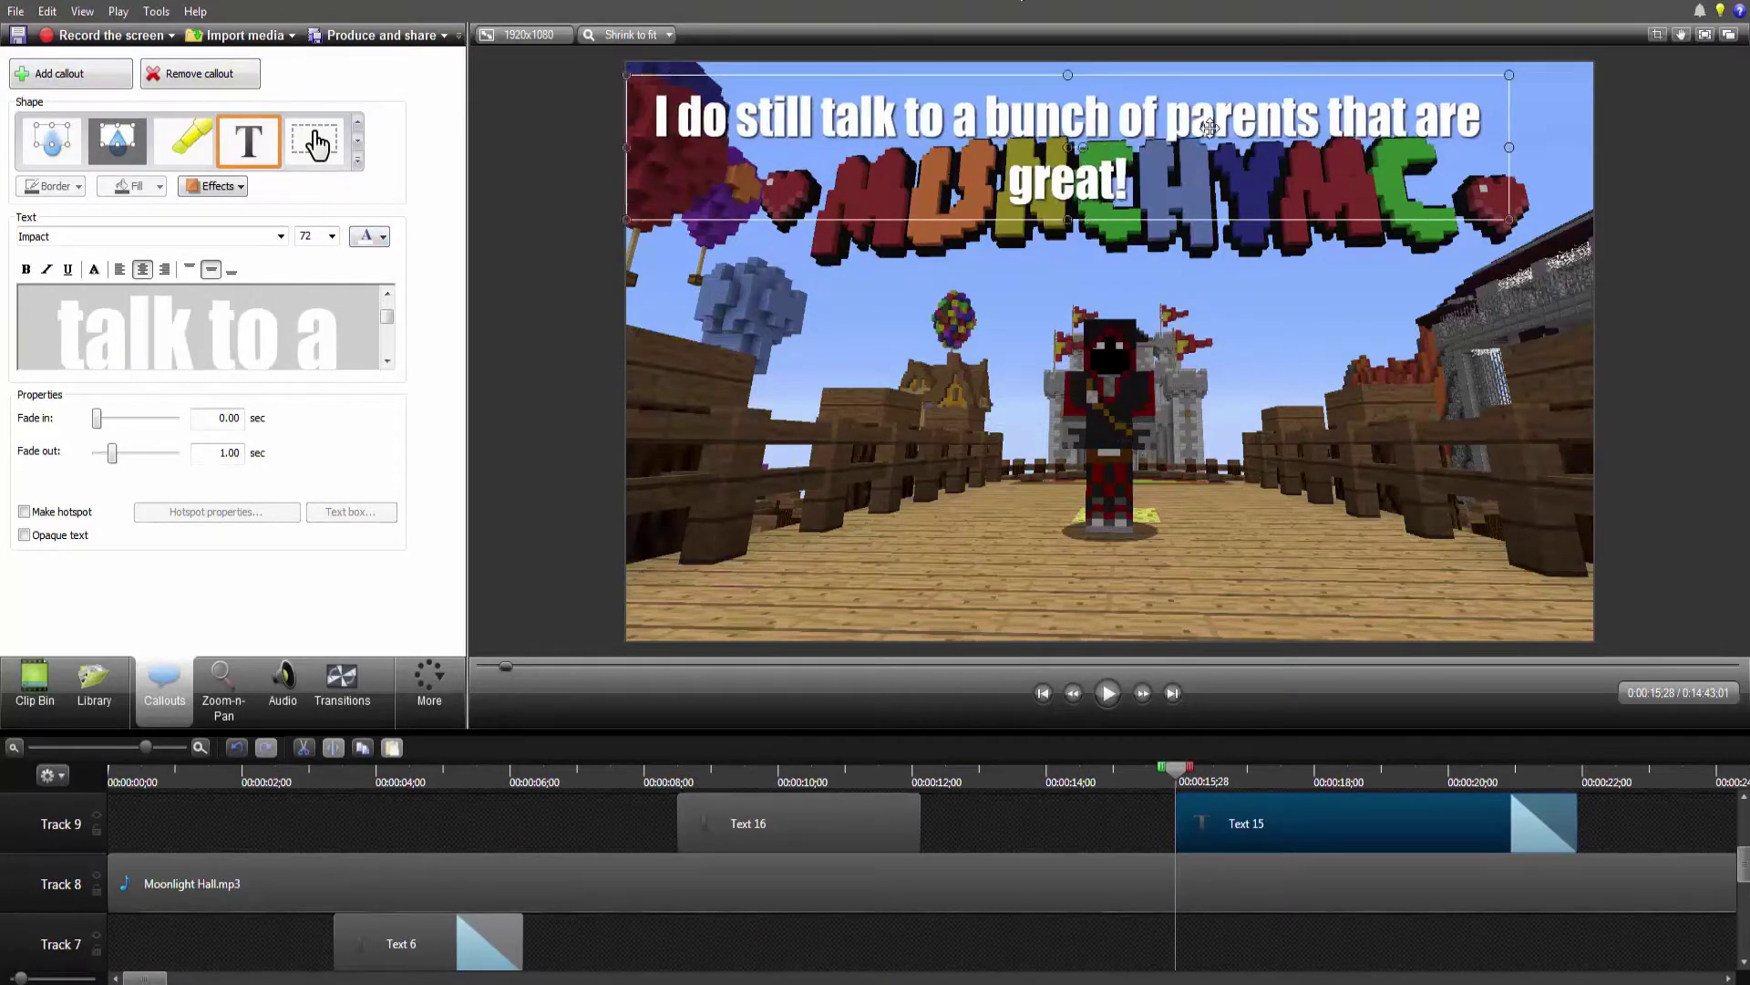
Preview the parents callout and BANNED stamp, stopping playback afterwards.
click(1108, 692)
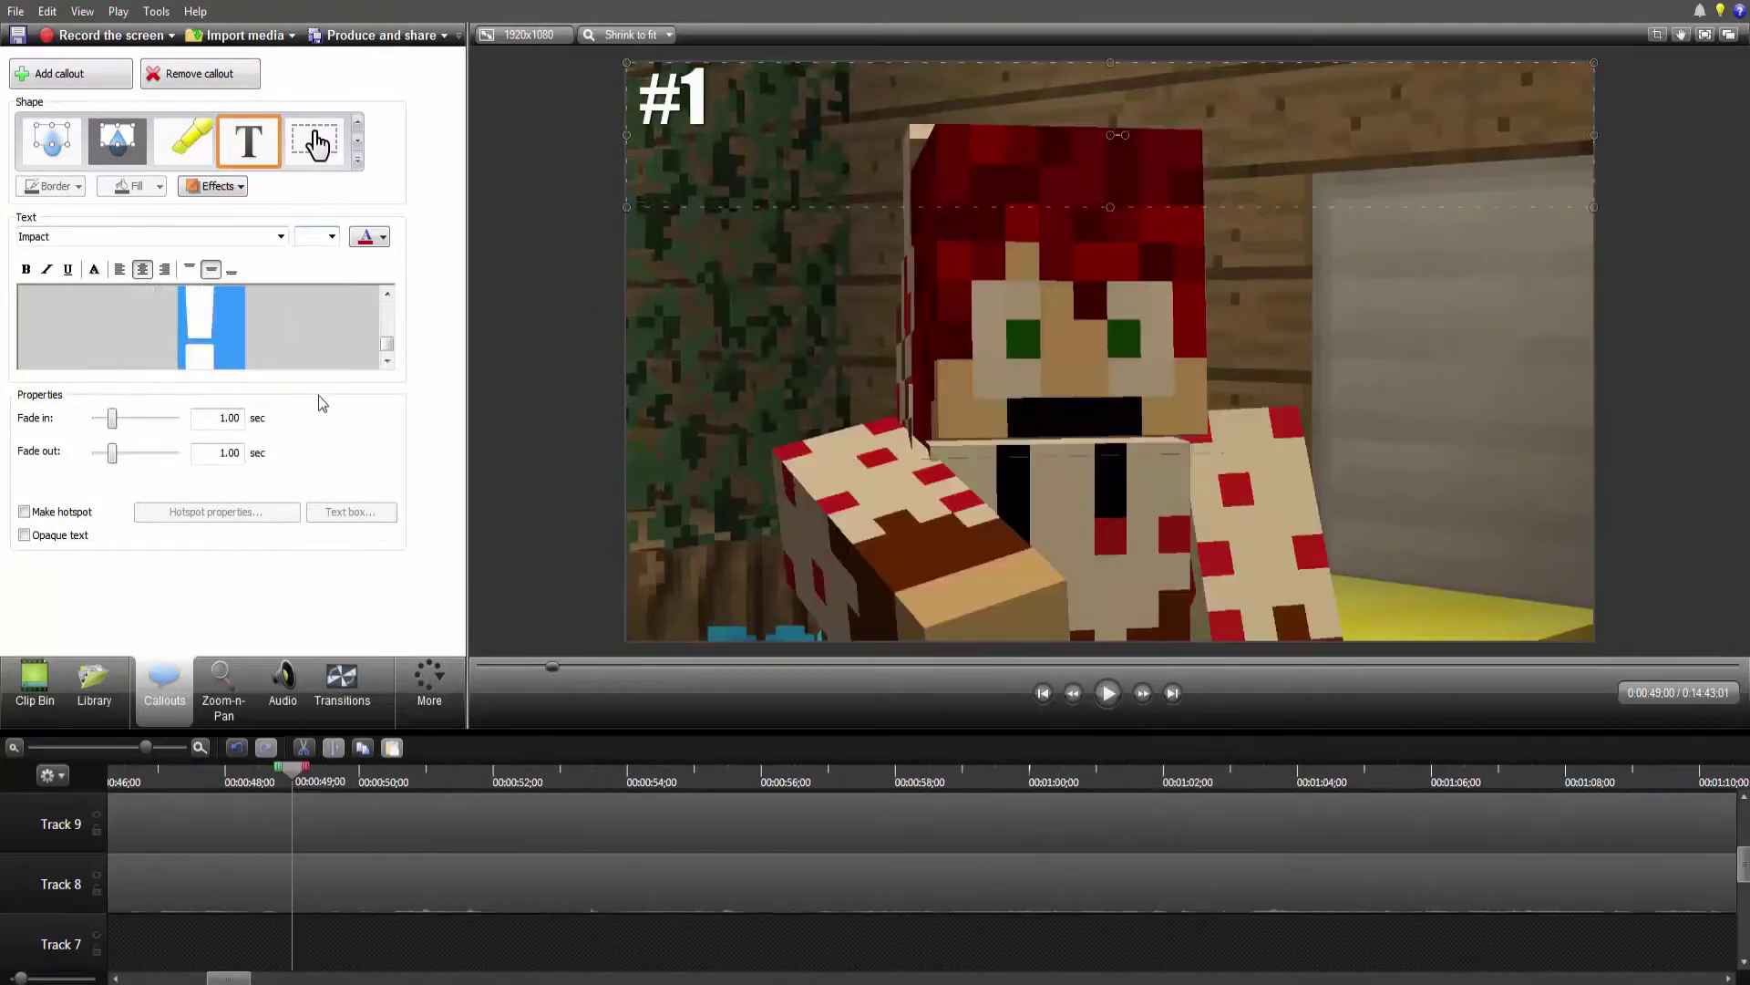
click(380, 237)
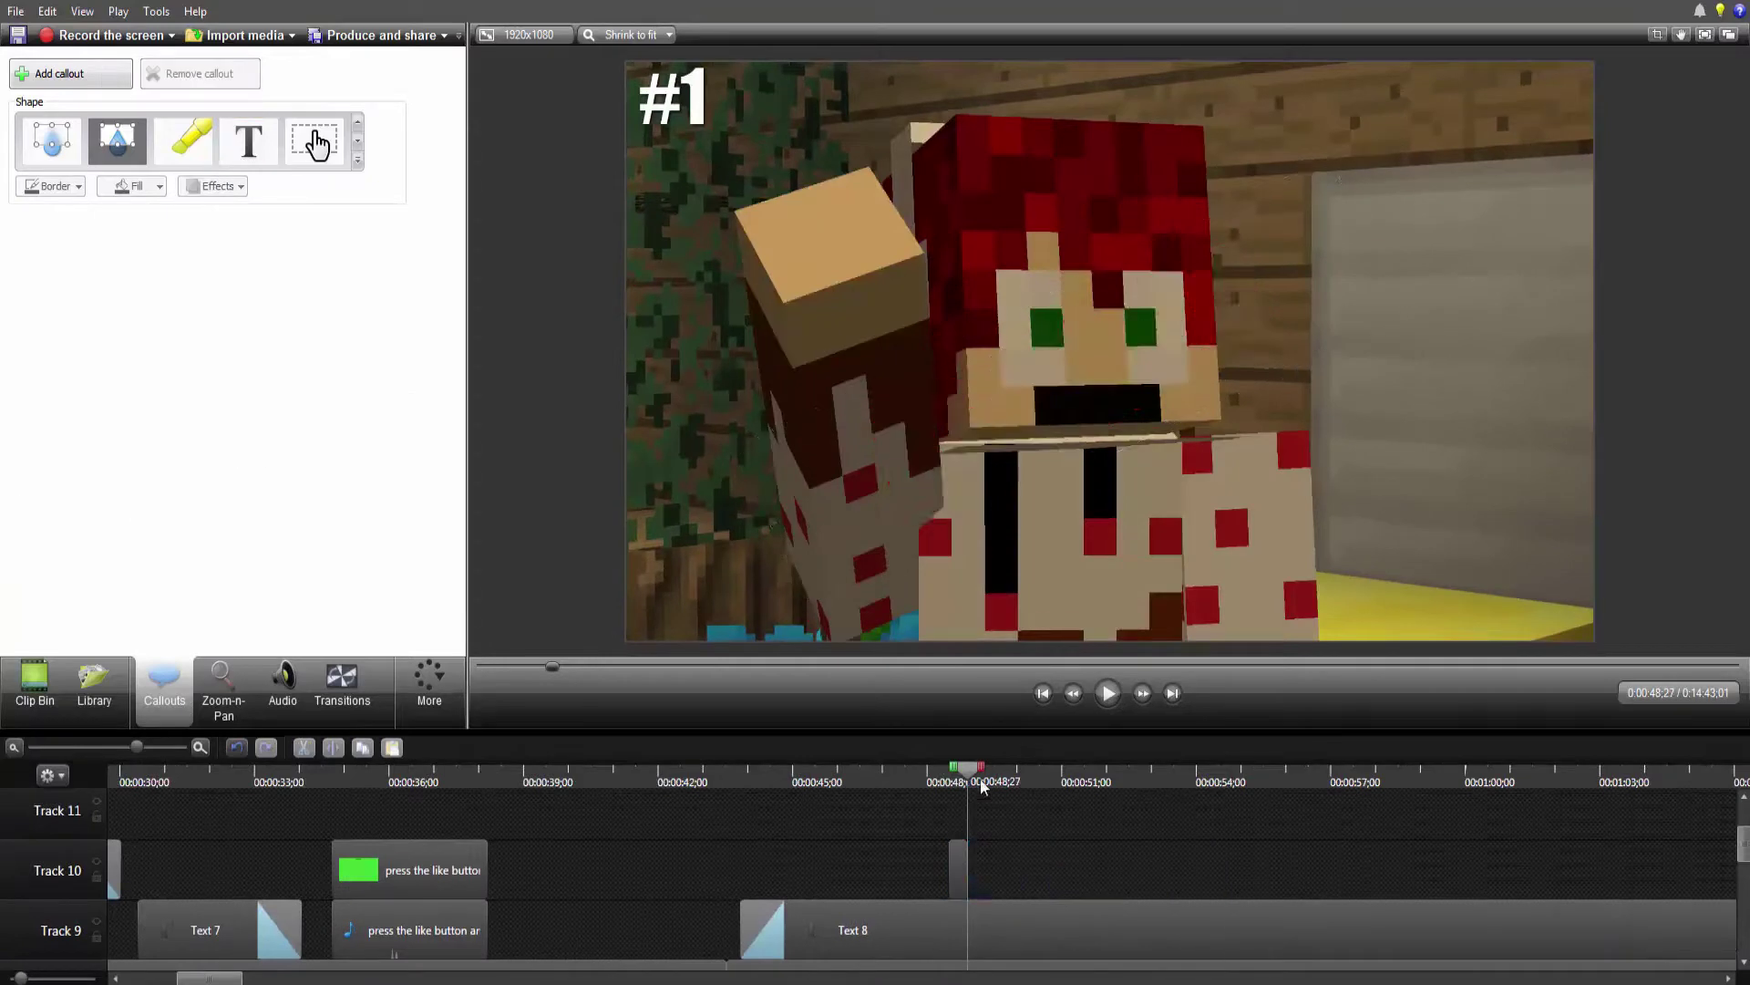
Preview the video past the BANNED stamp, pausing on the character close-up.
click(1107, 693)
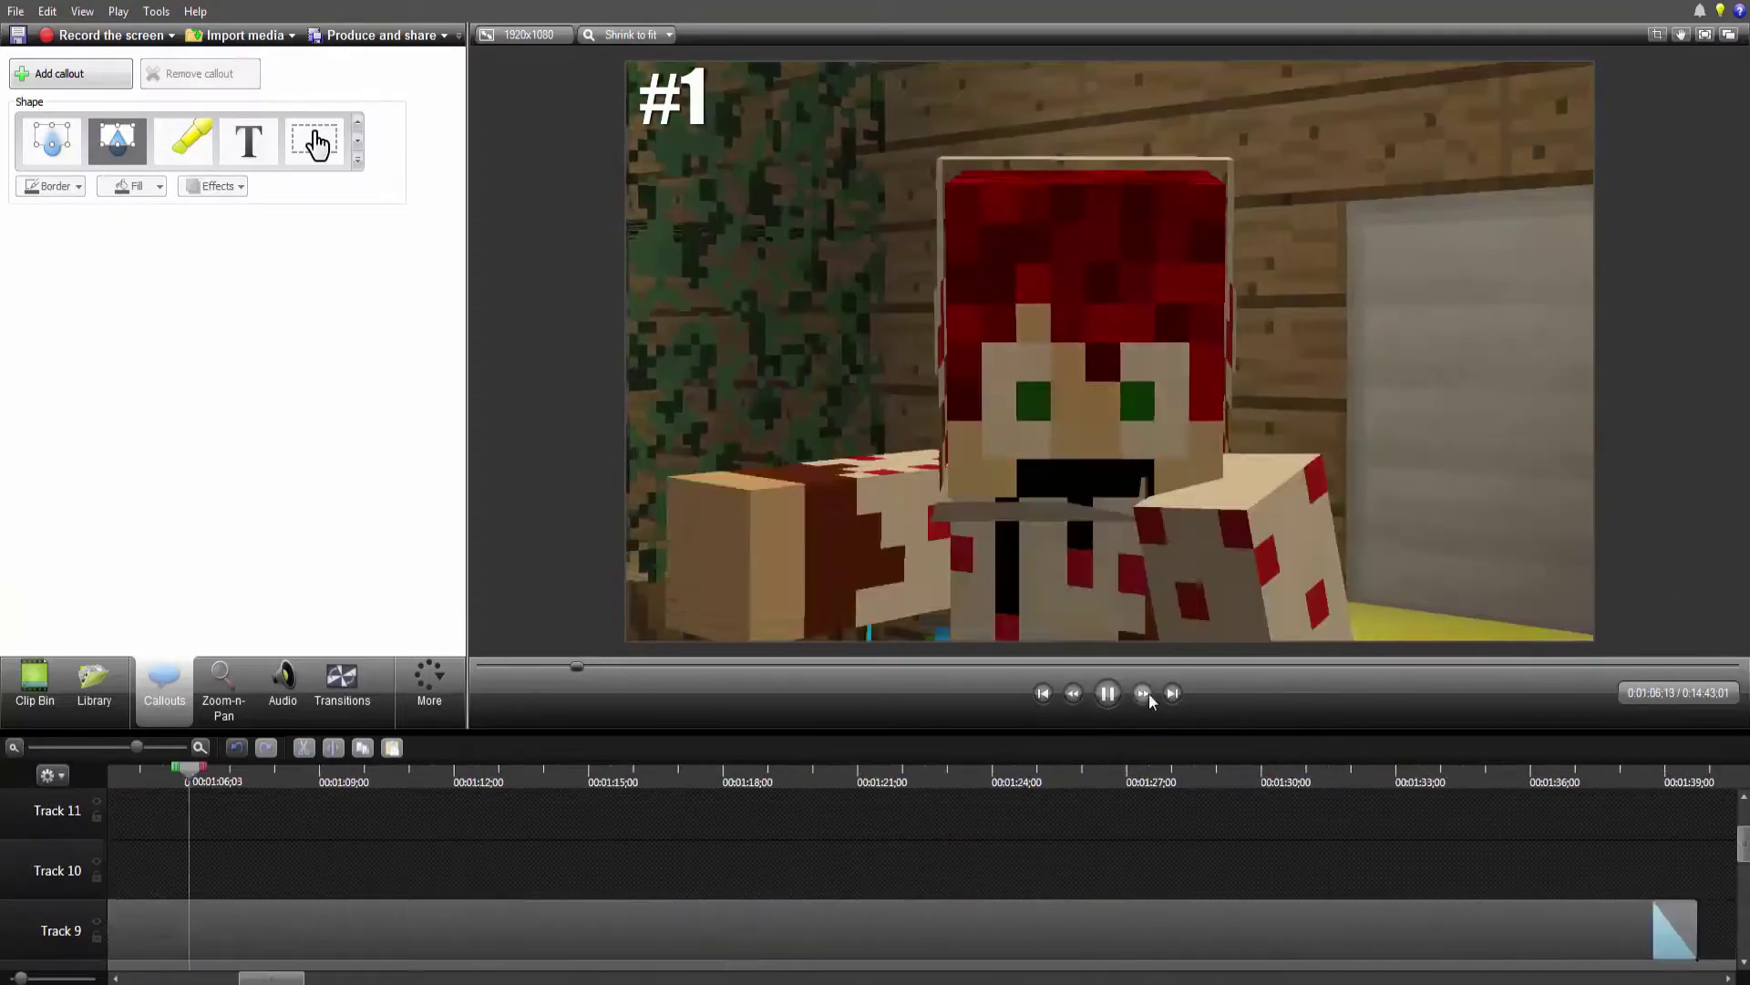
click(1107, 692)
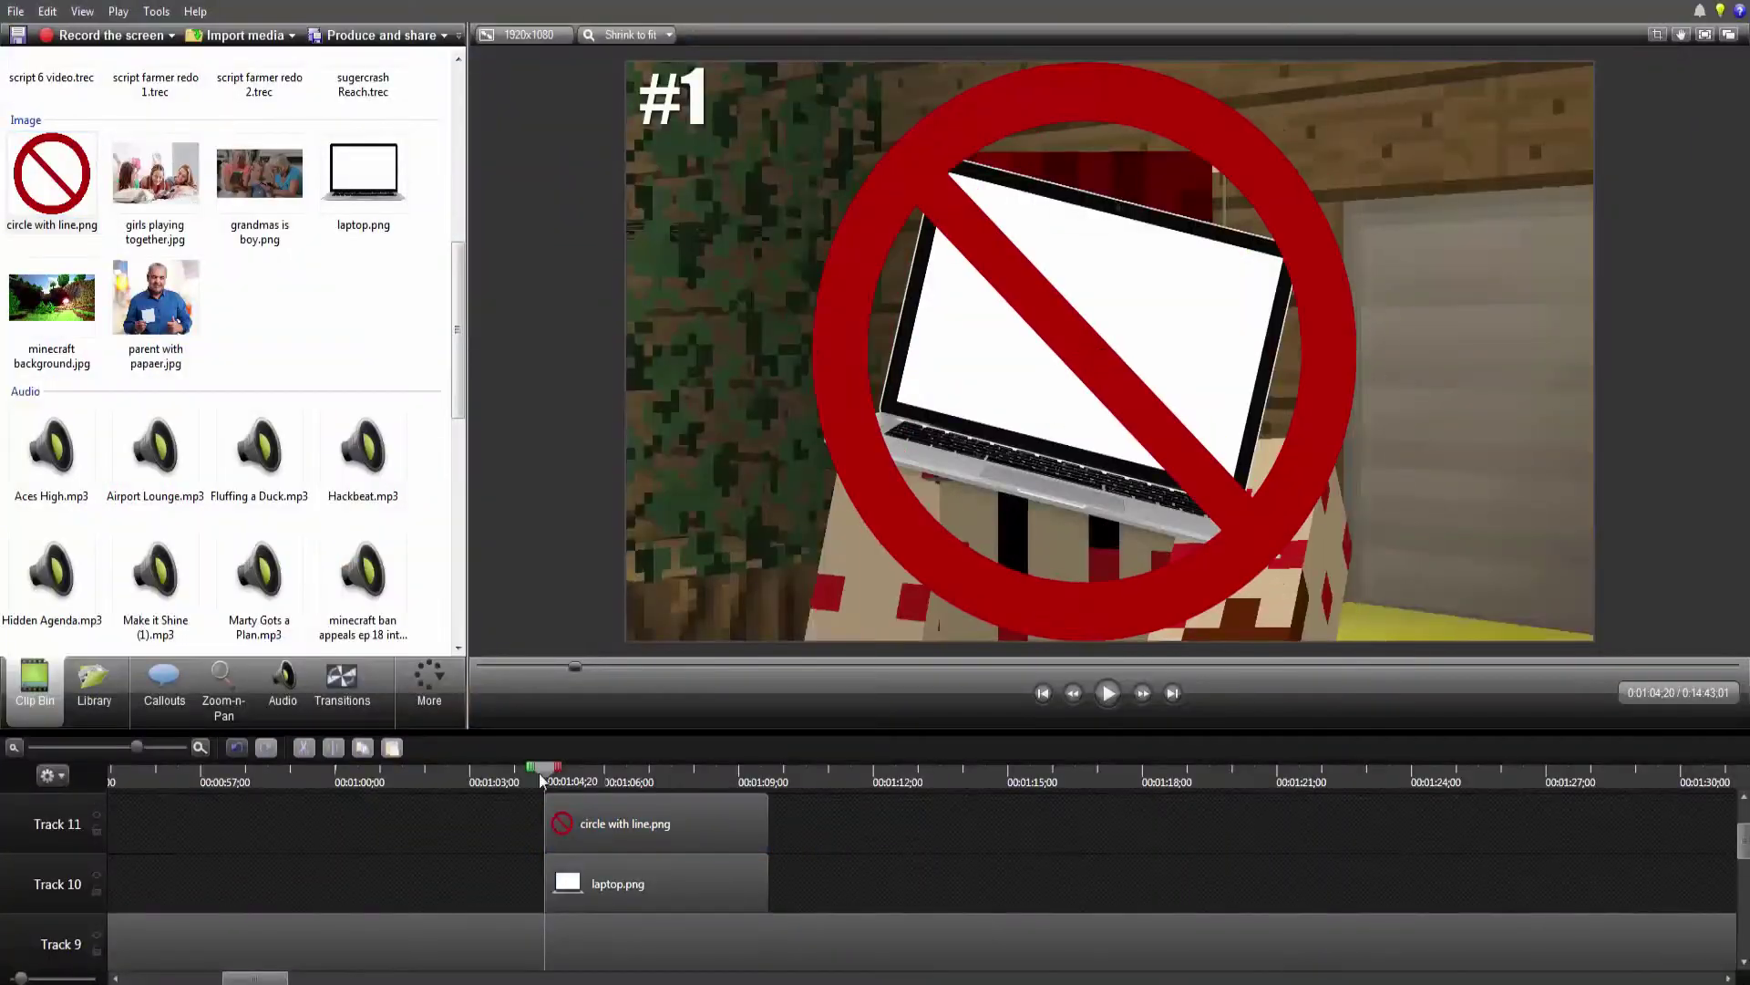
Preview the clip with the no-symbol, laptop and Minecraft background overlays.
click(1108, 693)
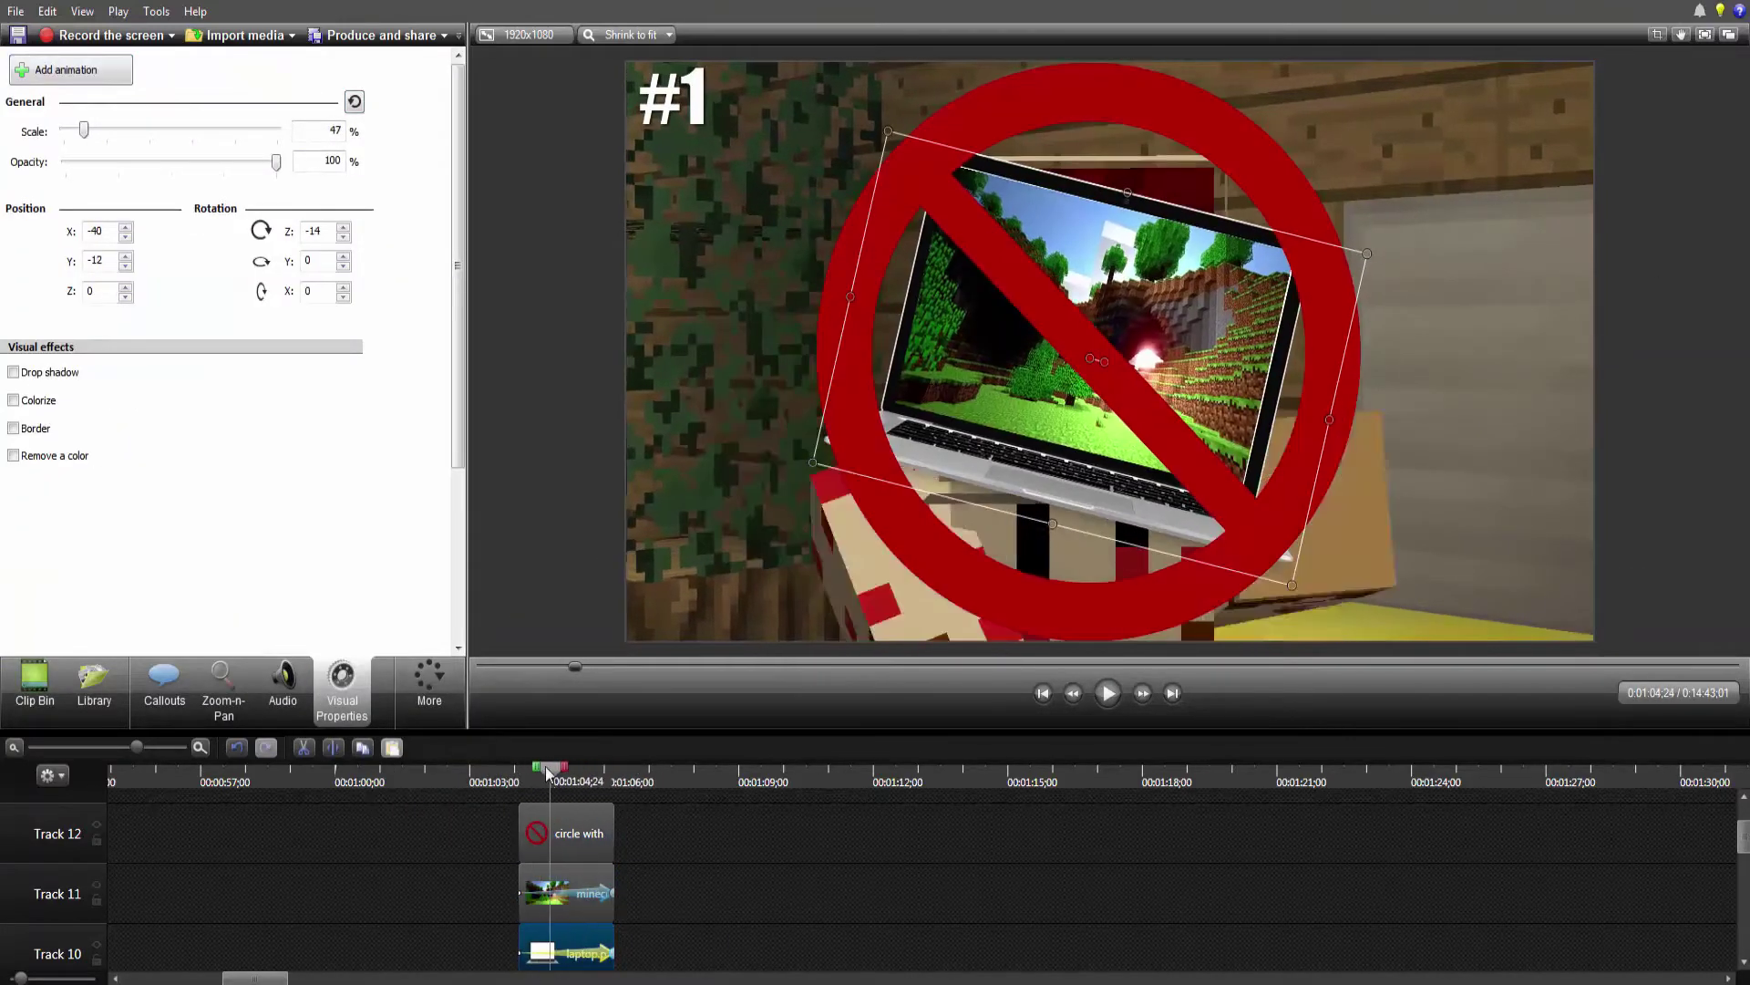
Preview the no-symbol and laptop overlay after resizing it to 47% scale.
click(1108, 692)
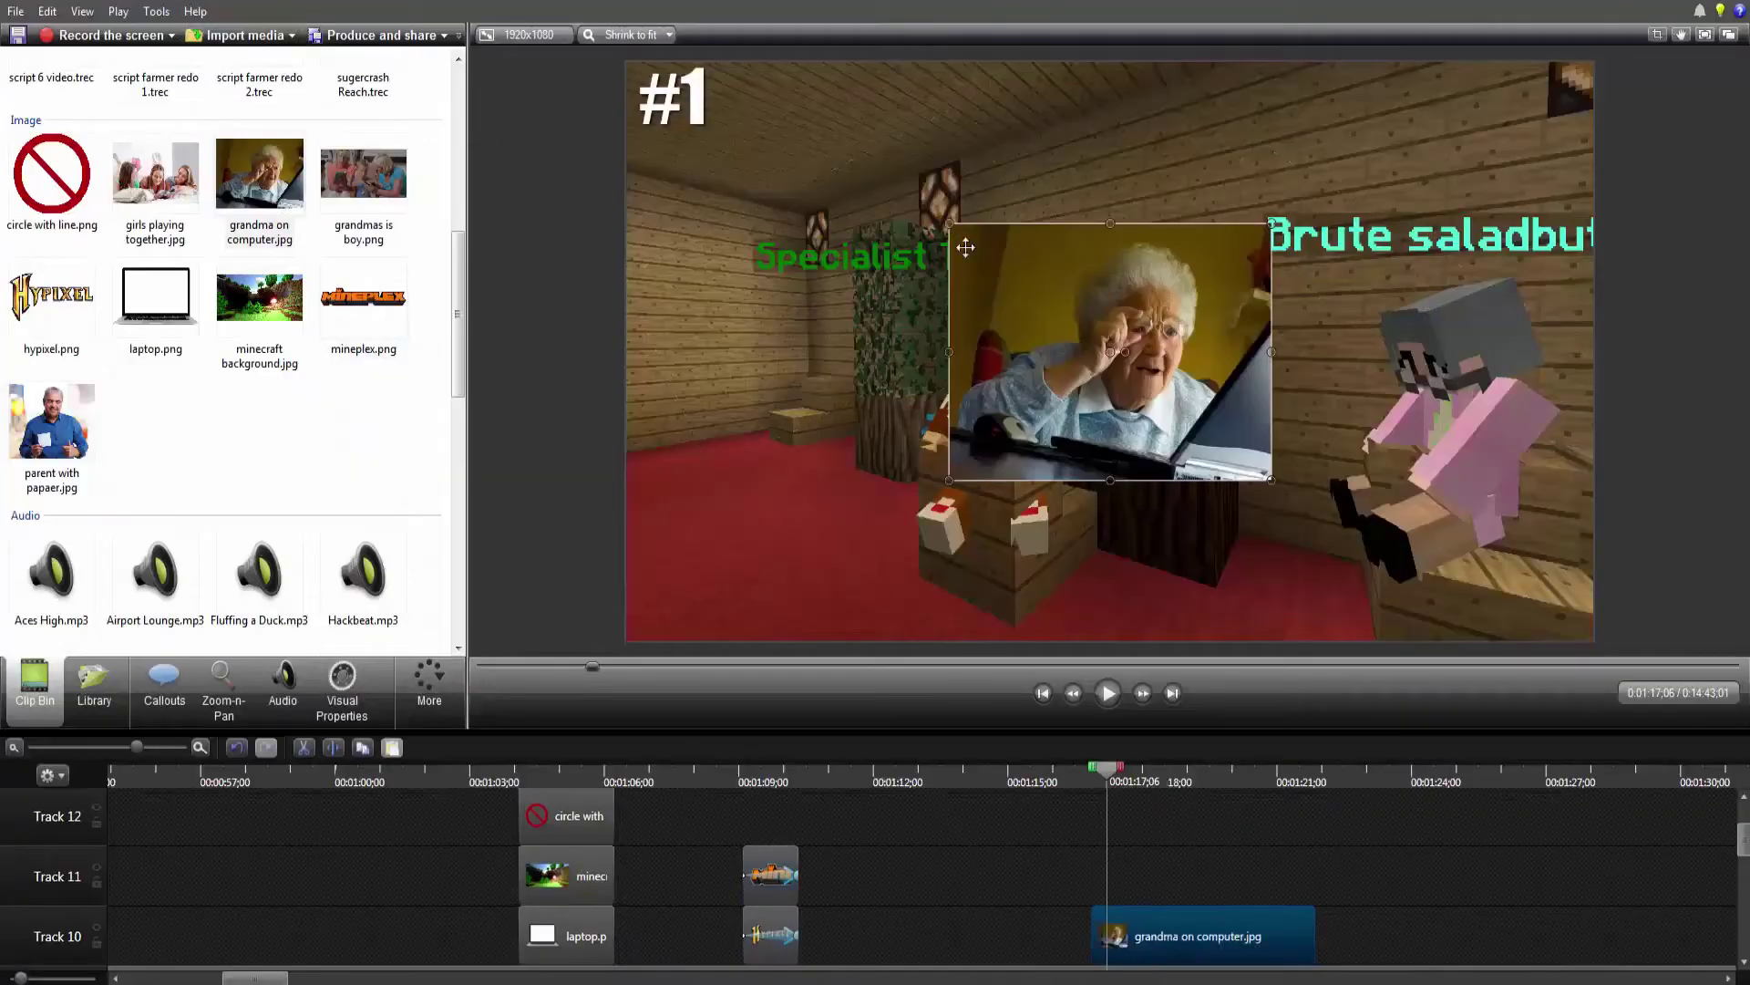
Preview the small grandma-on-computer overlay in the #1 room scene.
click(1108, 692)
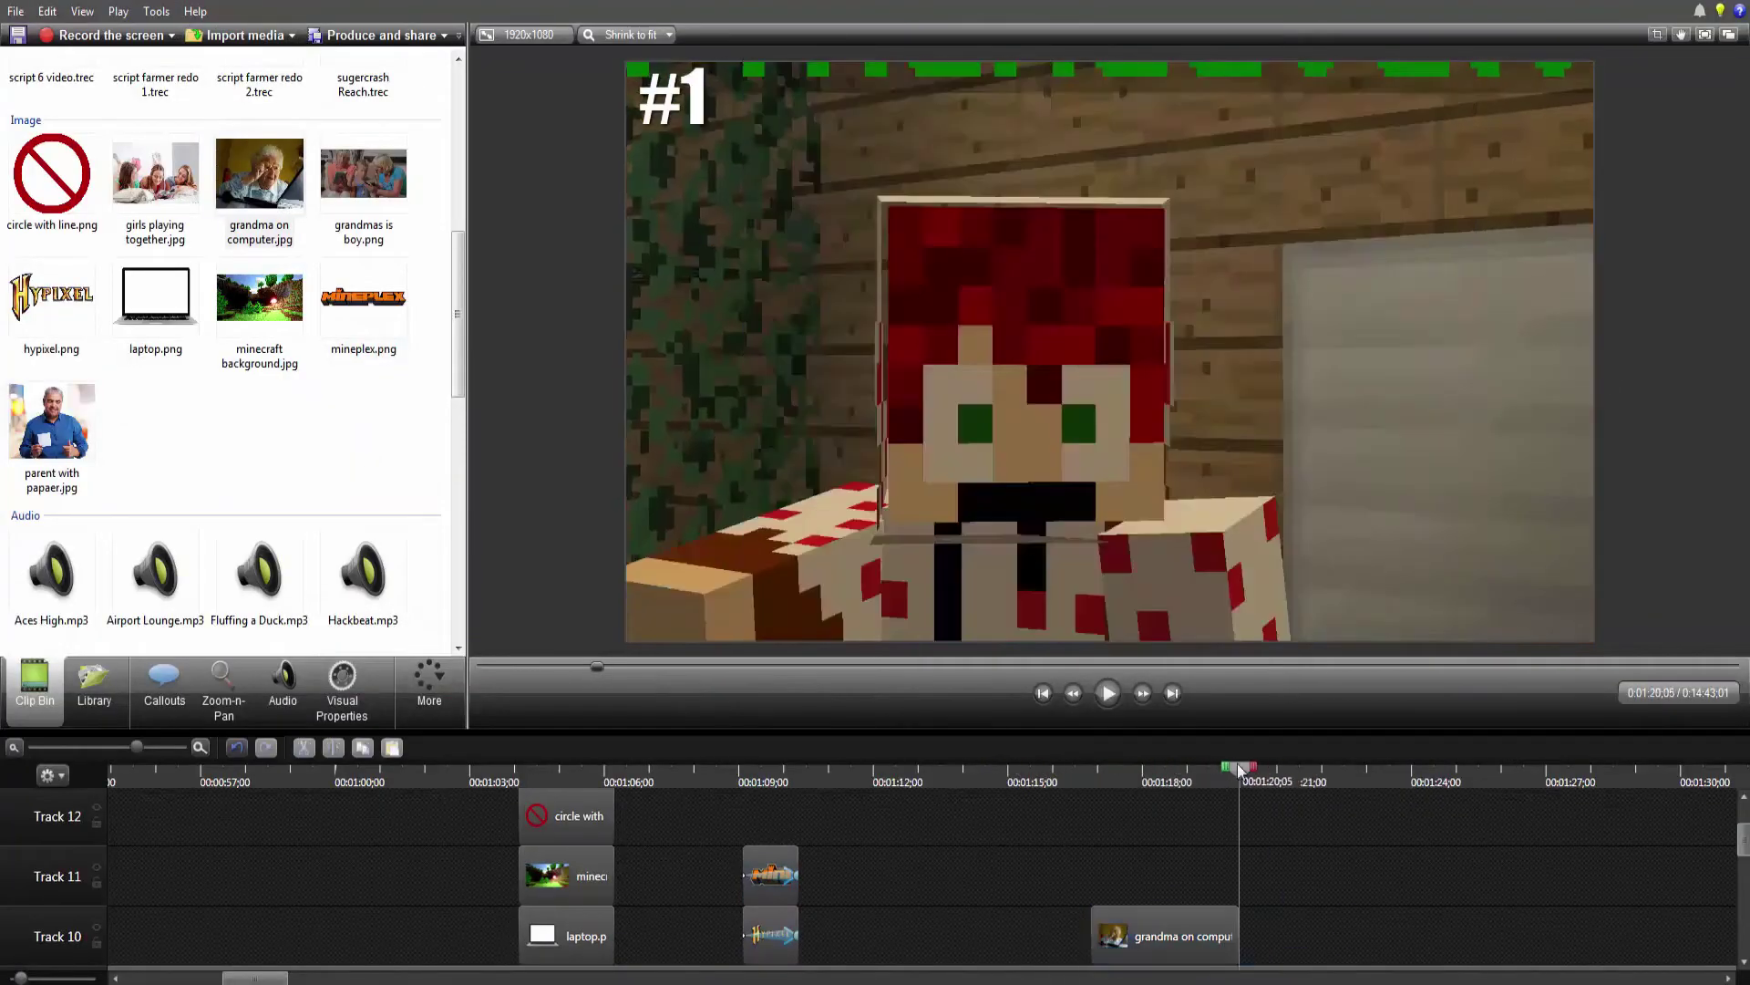